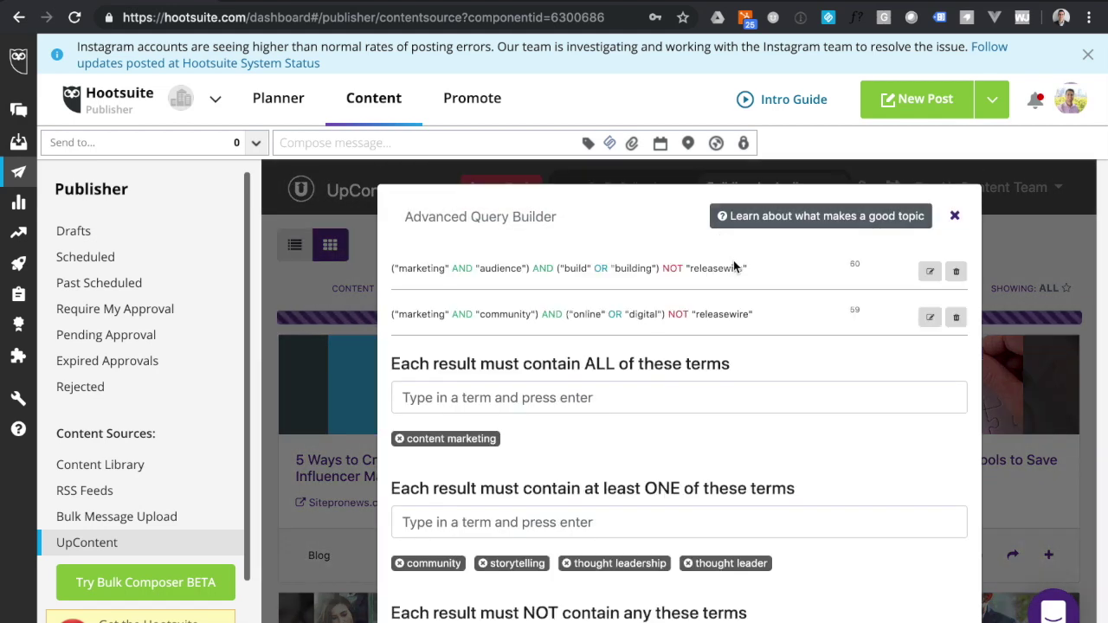
# Open the first query of the Building An Audience topic for editing, review the topic's required and excluded terms, and close the query builder.
pyautogui.click(930, 271)
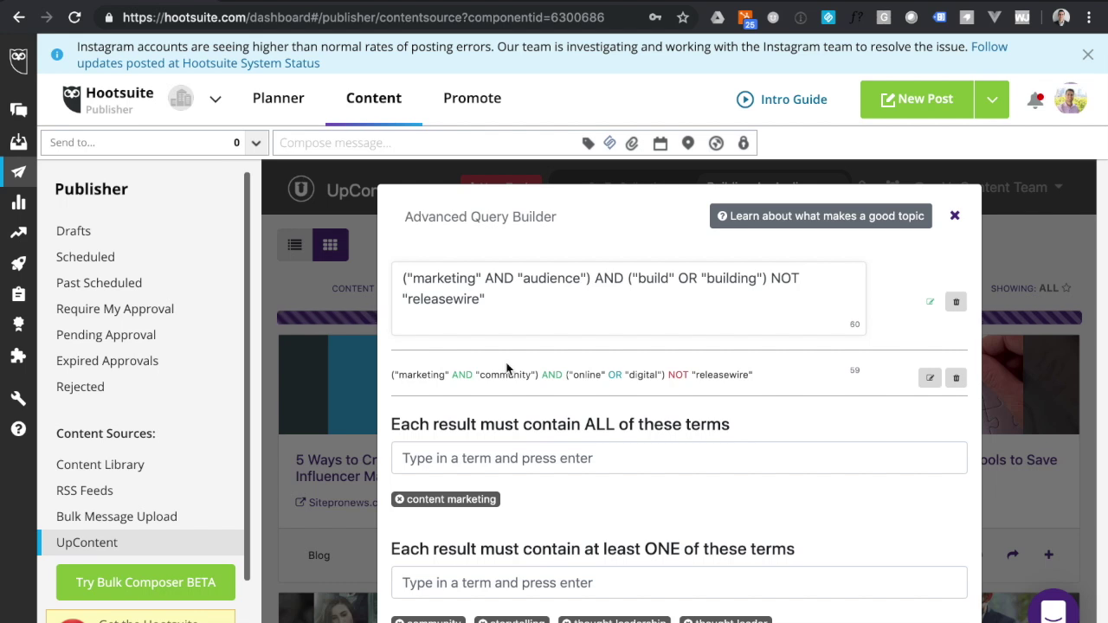
pyautogui.scroll(-5, 506, 364)
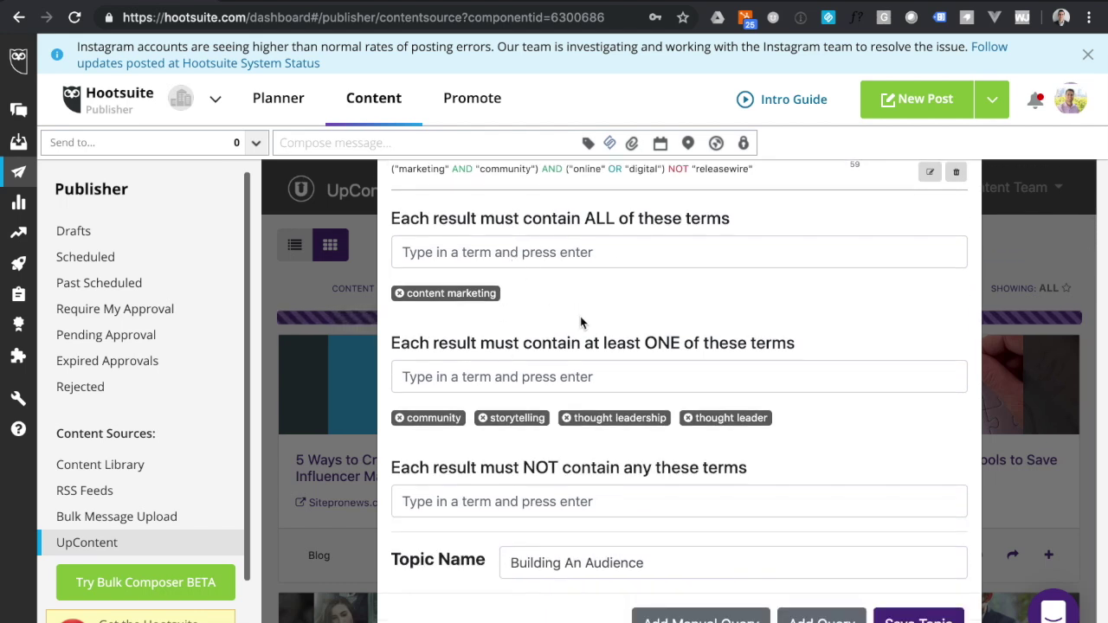
pyautogui.scroll(5, 737, 297)
pyautogui.click(955, 216)
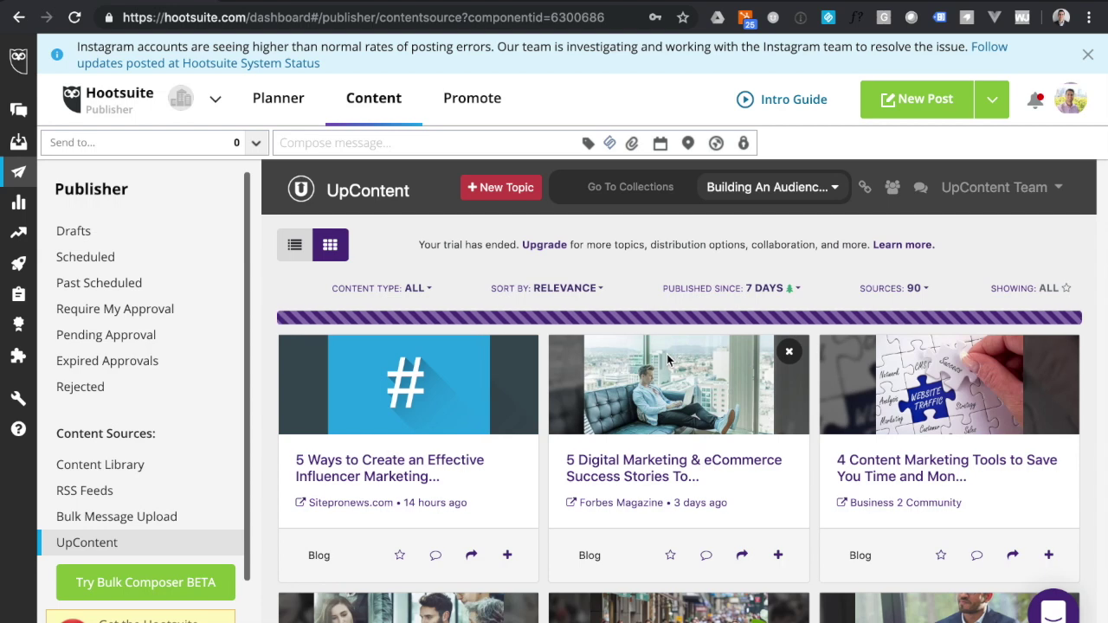
# Open the Amplify collection's settings, review its Hootsuite Amplify and Sniply power-ups, and save the collection.
pyautogui.click(627, 188)
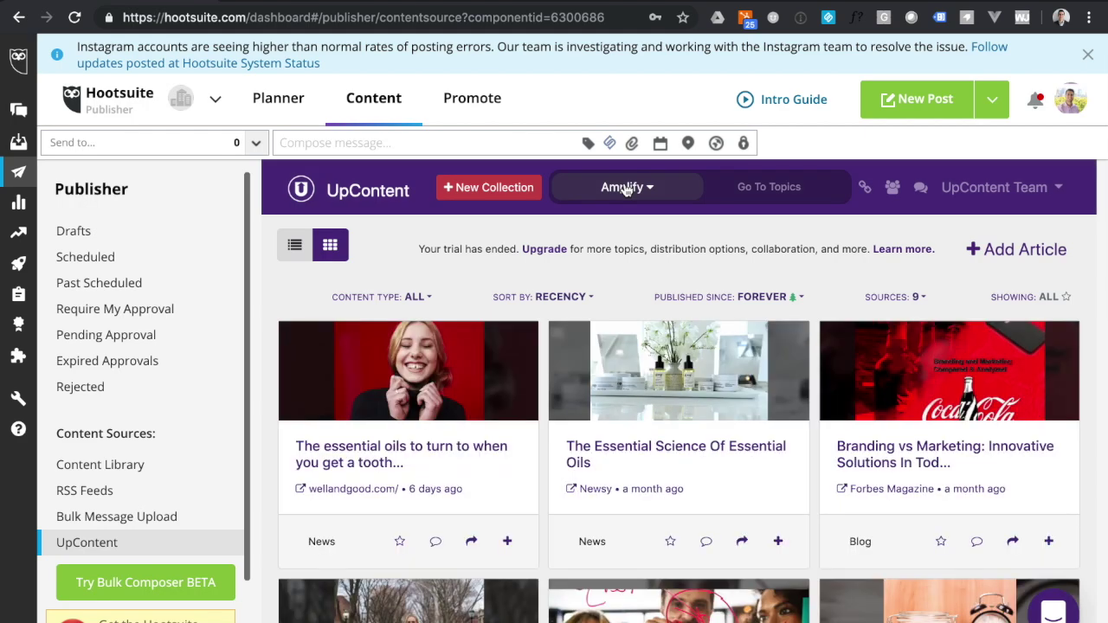
pyautogui.click(627, 189)
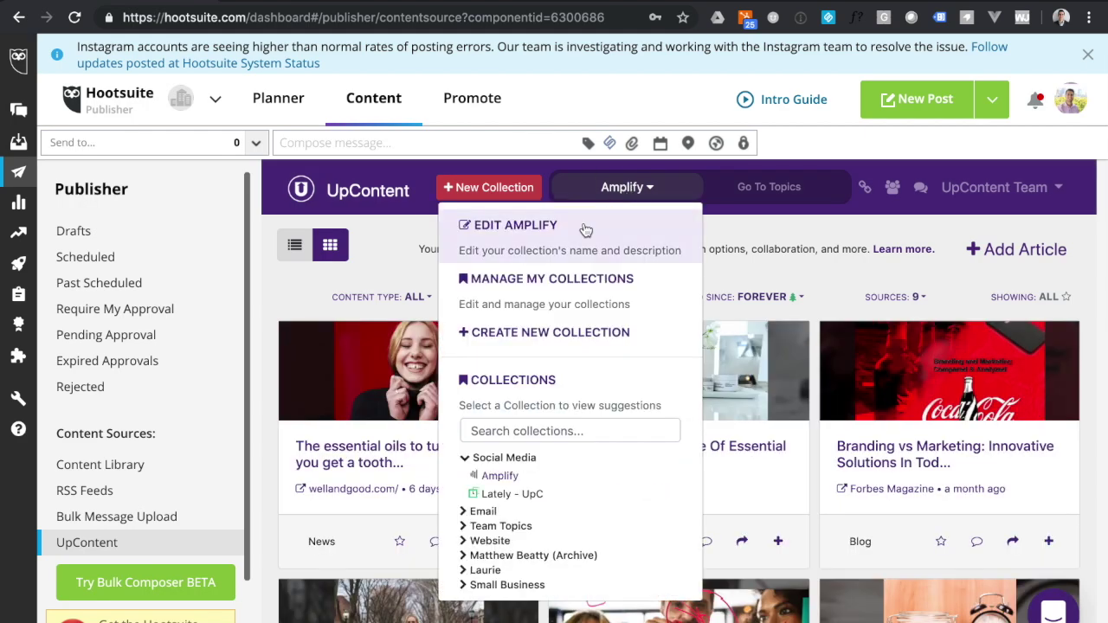
pyautogui.click(527, 225)
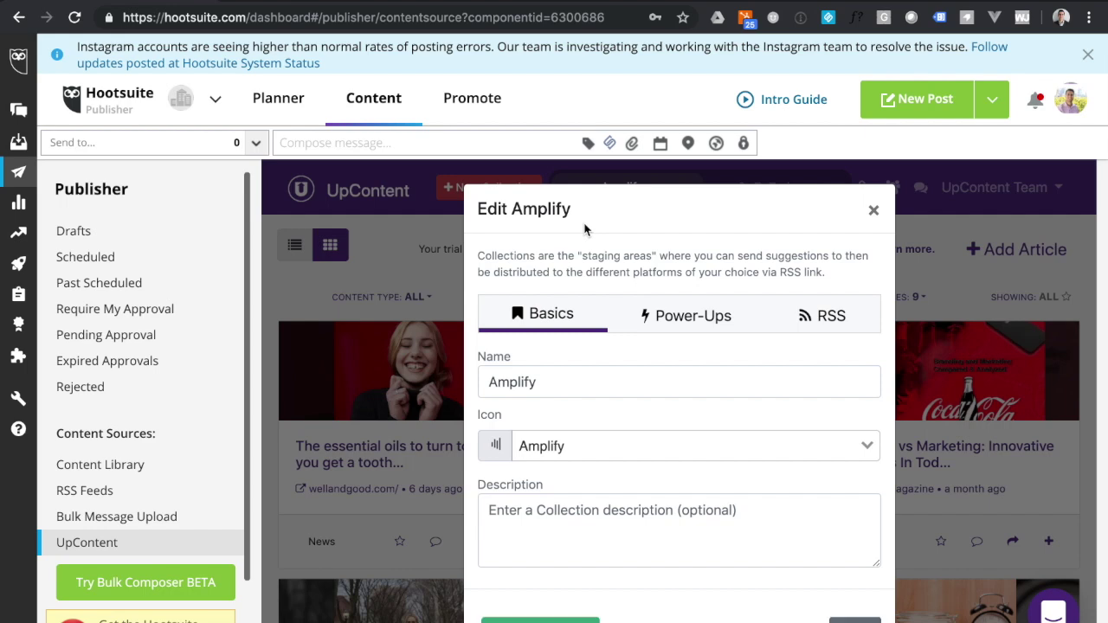
pyautogui.click(679, 335)
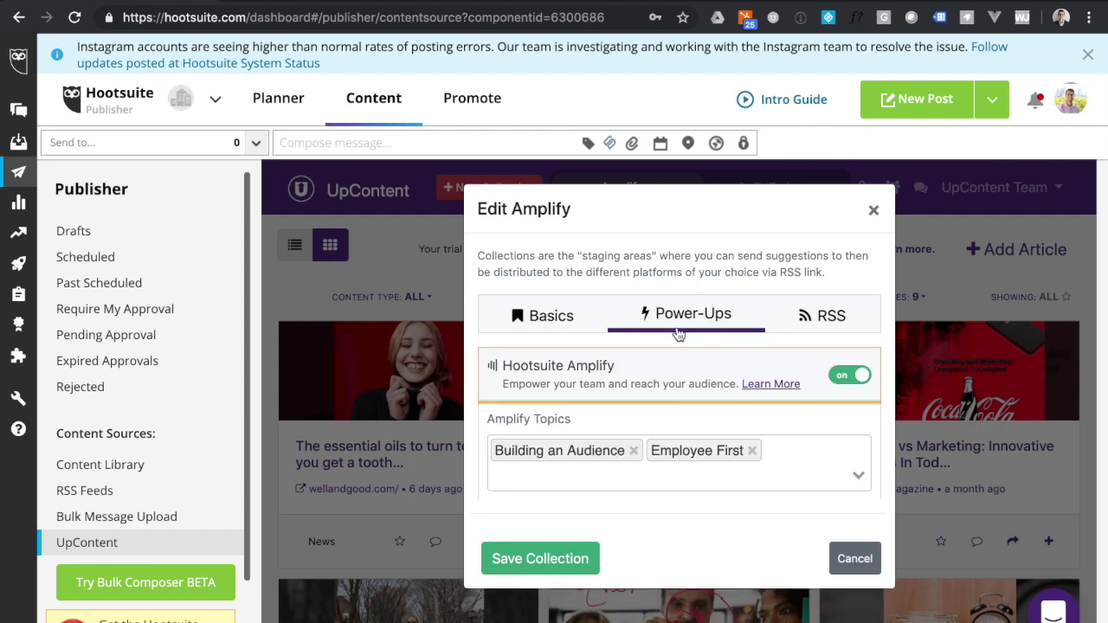
pyautogui.scroll(-2, 664, 392)
pyautogui.scroll(2, 664, 394)
pyautogui.scroll(-3, 692, 396)
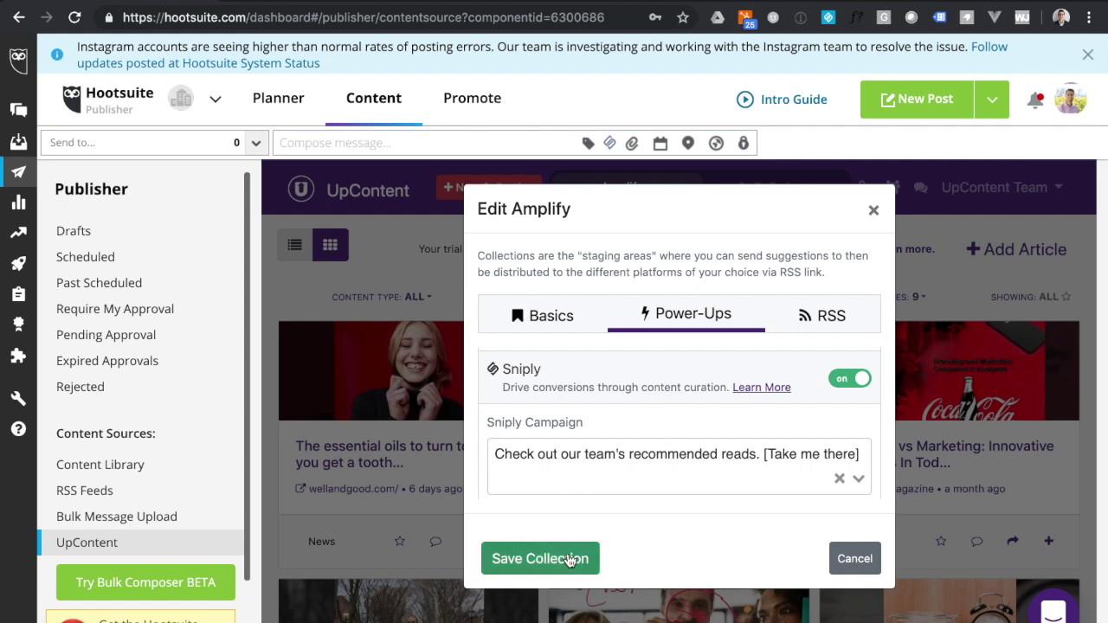
pyautogui.click(569, 559)
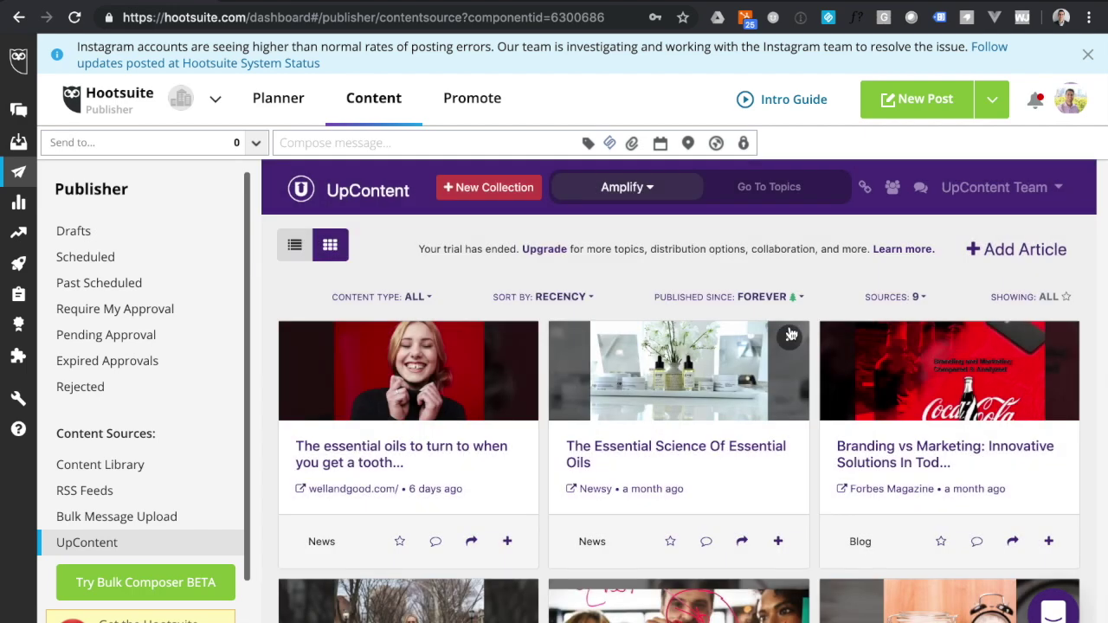
# Return to the topics and browse the Building An Audience suggestions on my.upcontent.com in an iPhone 6/7/8 mobile view.
pyautogui.click(769, 187)
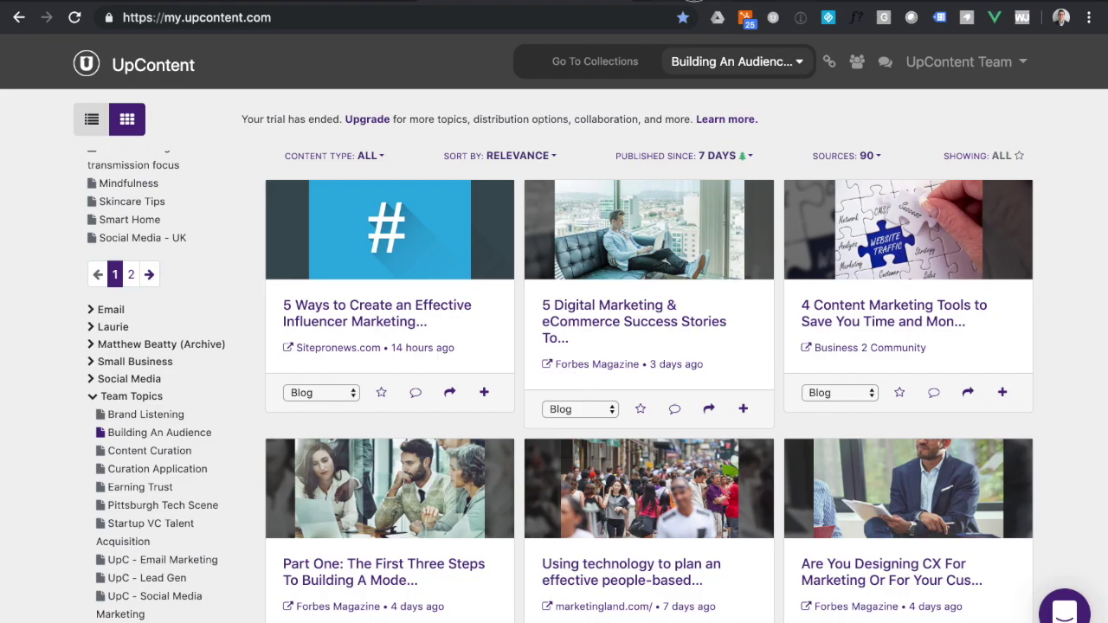
pyautogui.press('super+alt+i')
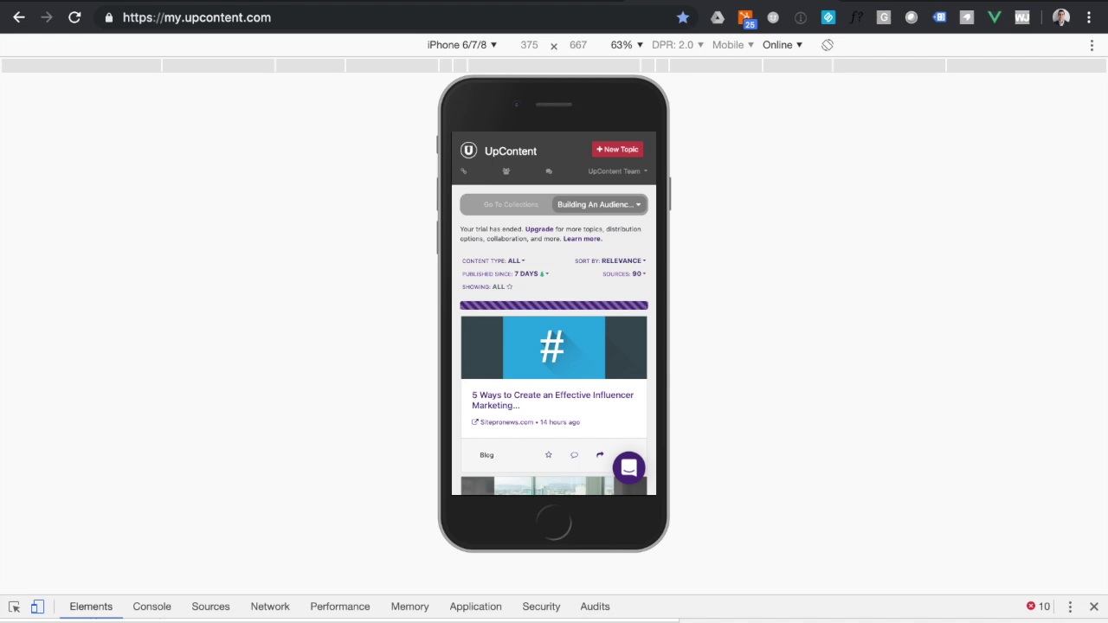
pyautogui.scroll(-4, 597, 329)
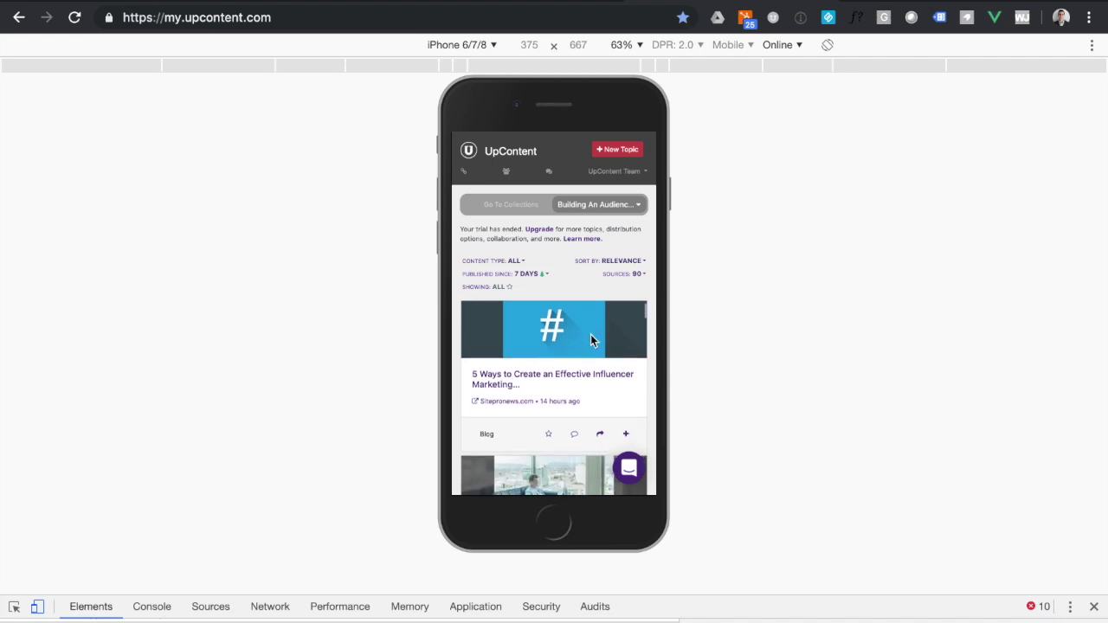
pyautogui.scroll(-4, 592, 341)
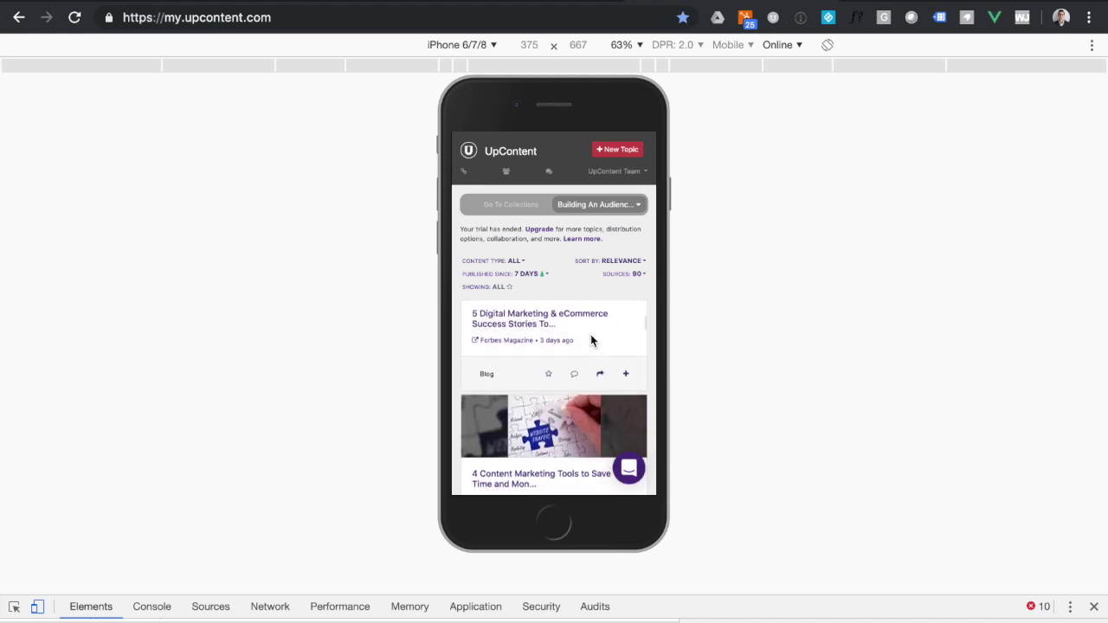
pyautogui.scroll(-2, 592, 340)
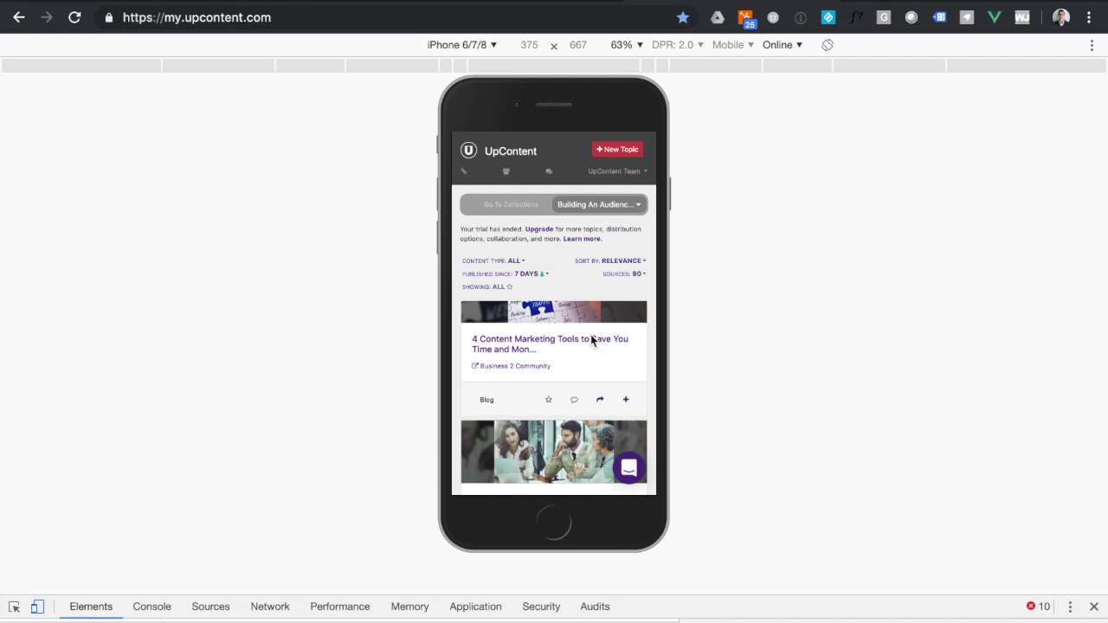
pyautogui.scroll(-10, 591, 339)
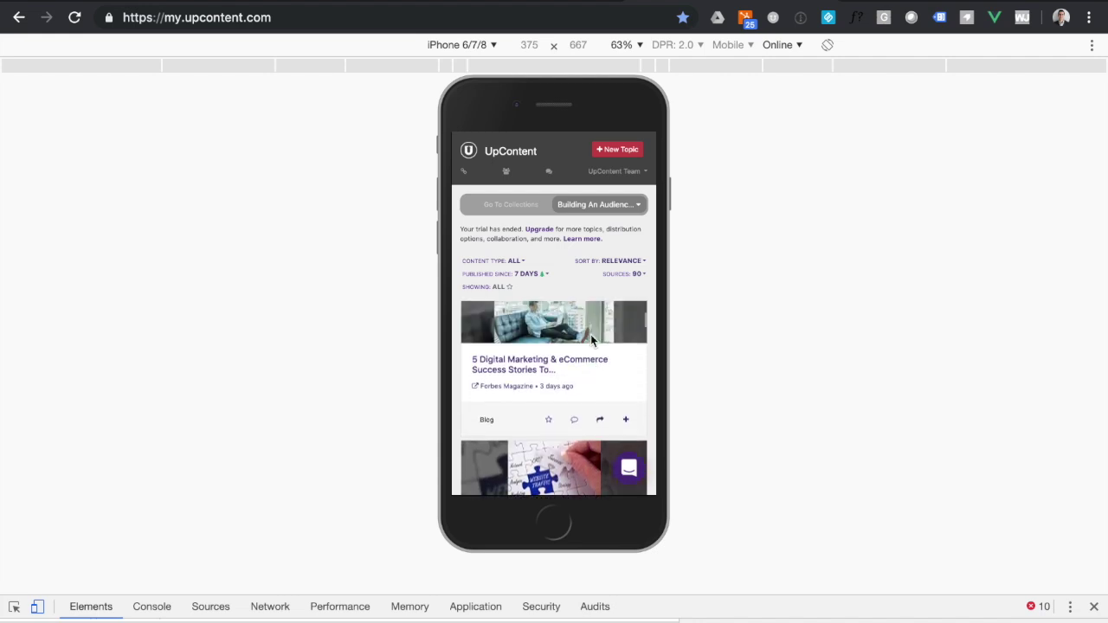
pyautogui.scroll(-2, 590, 335)
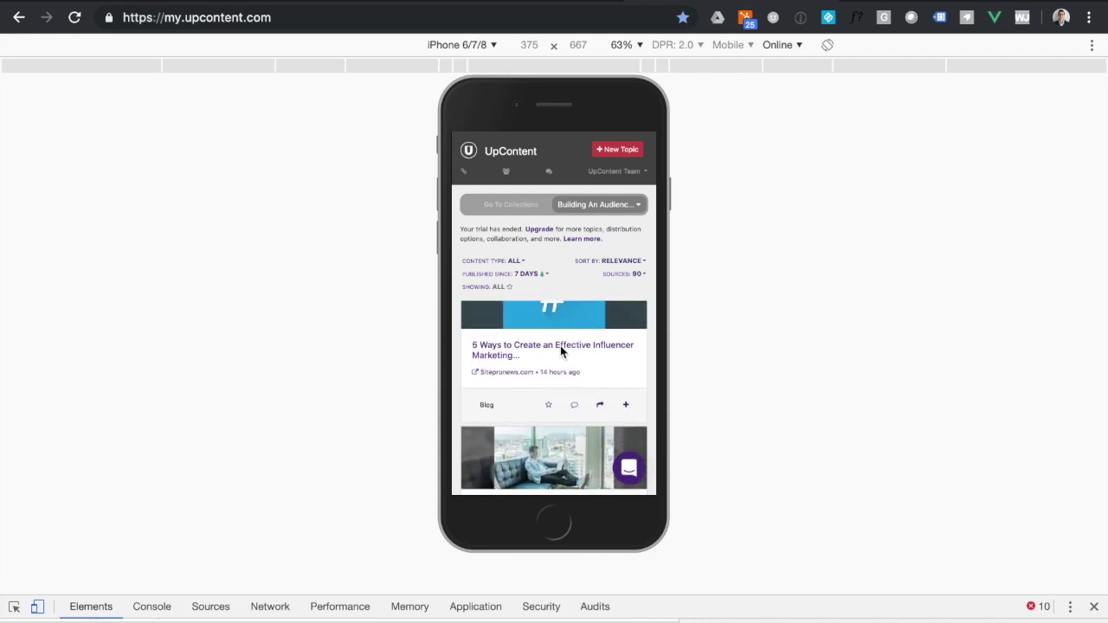
# Open the article "5 Ways to Create an Effective Influencer Marketing Strategy" and read through to its end.
pyautogui.click(564, 355)
pyautogui.scroll(-10, 539, 347)
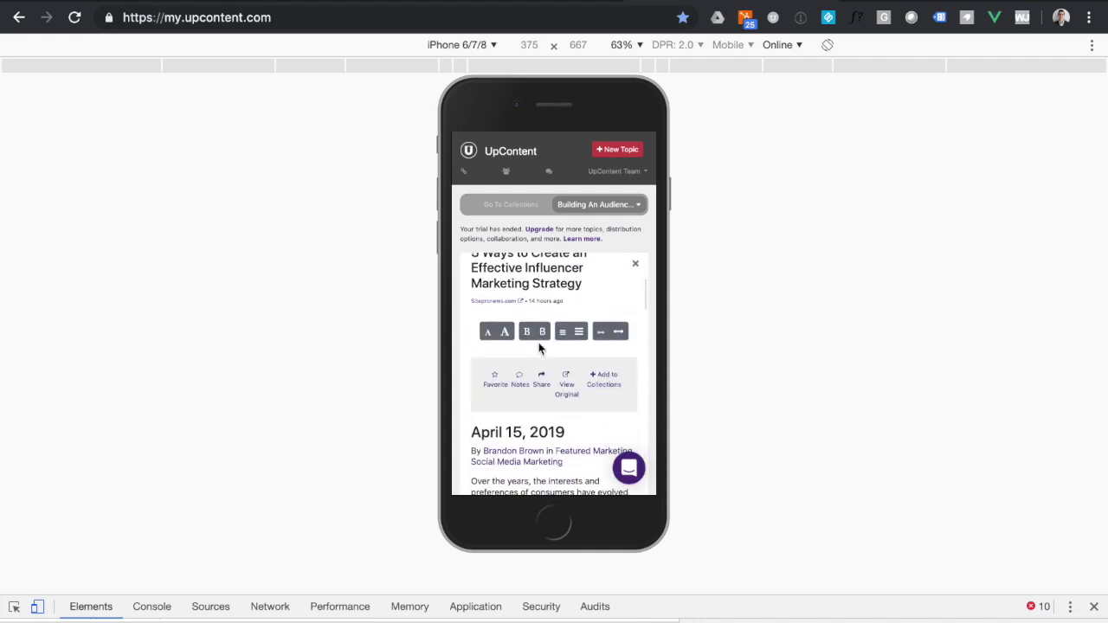
pyautogui.scroll(-5, 539, 347)
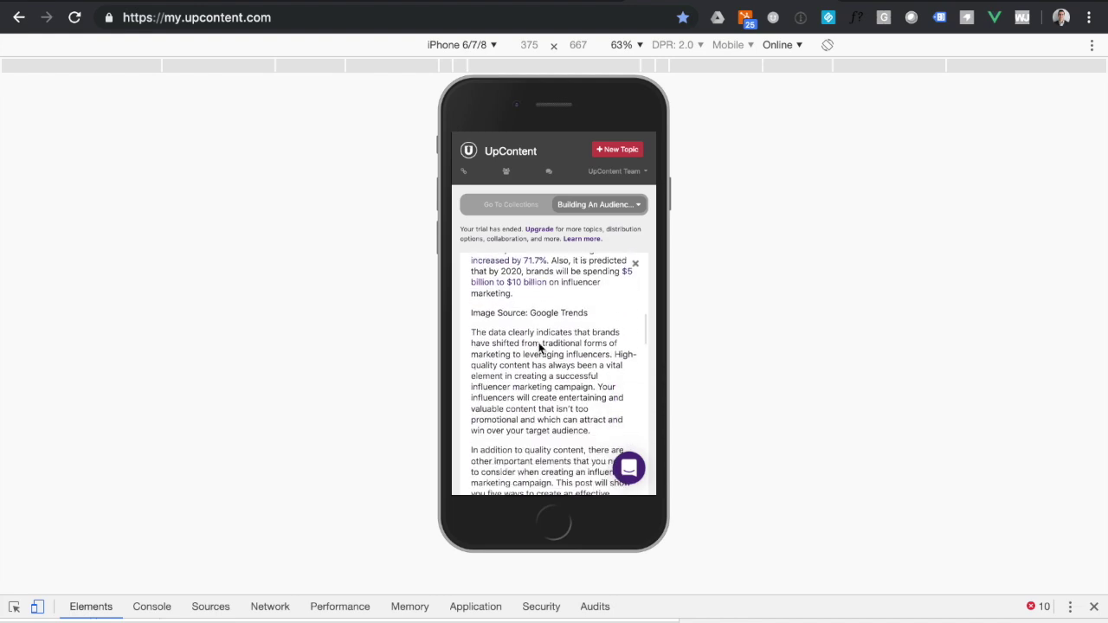
pyautogui.scroll(-15, 538, 346)
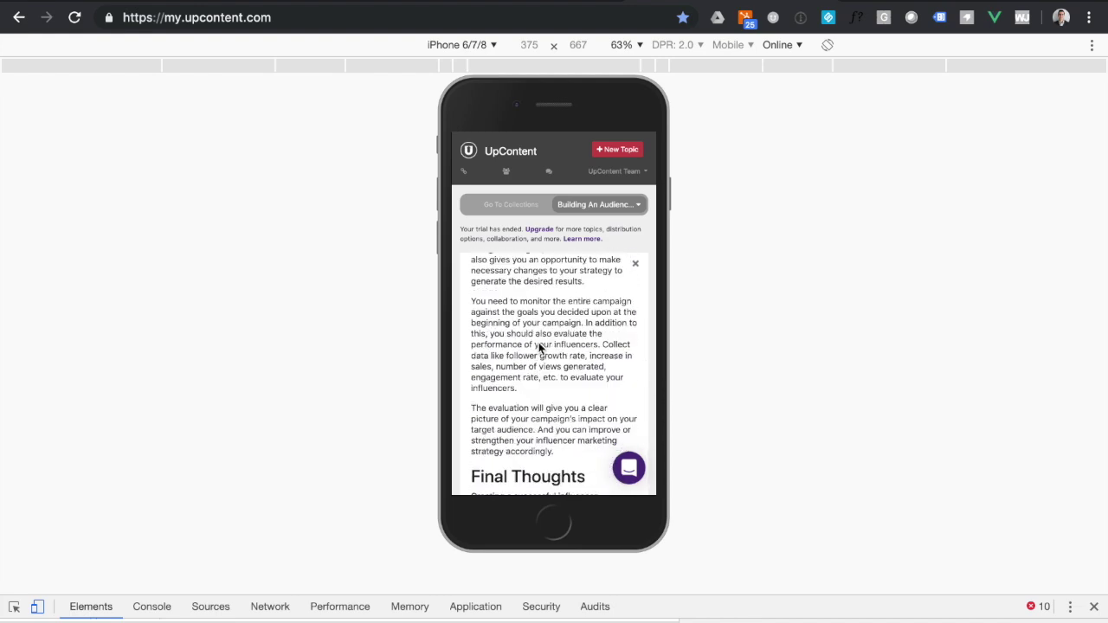
pyautogui.scroll(-3, 539, 412)
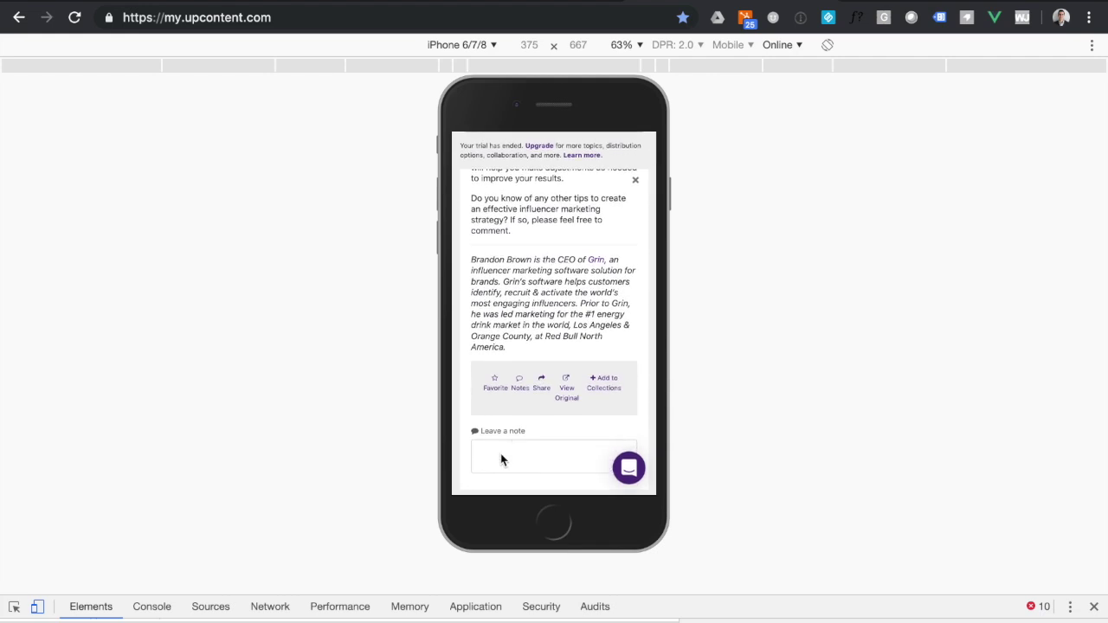
# Add the open influencer marketing article to the Amplify collection under Social Media.
pyautogui.click(609, 383)
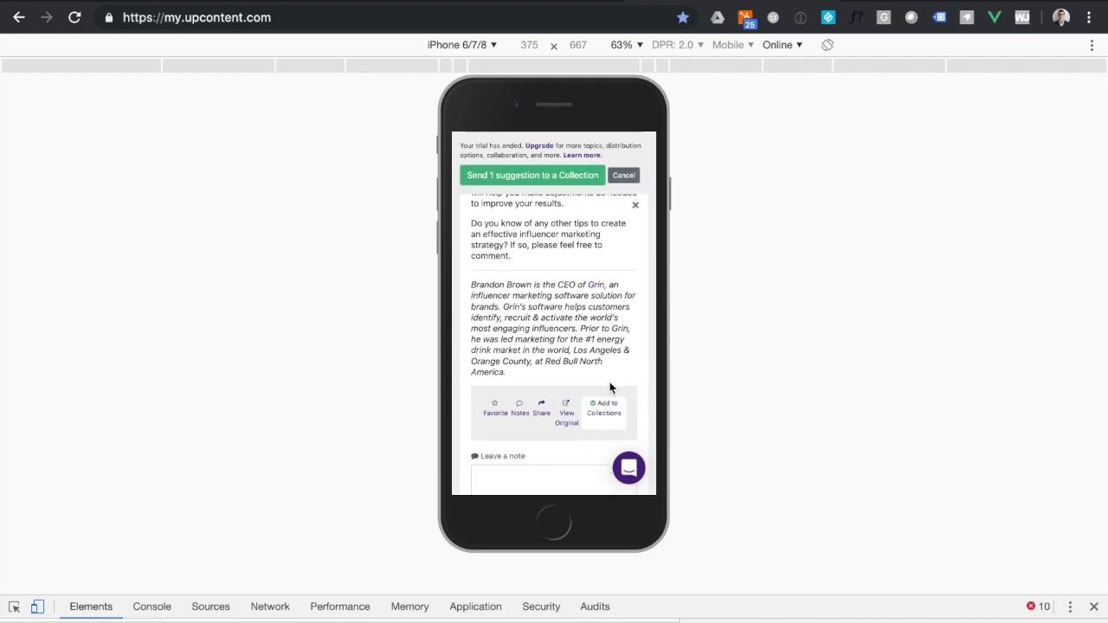
pyautogui.click(532, 178)
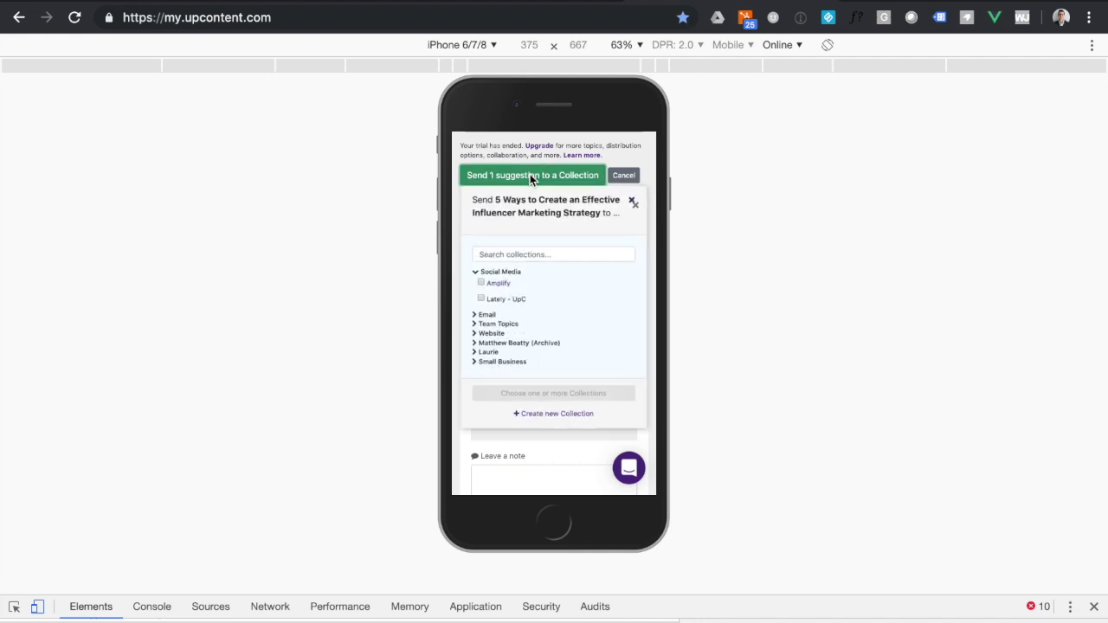
pyautogui.click(496, 288)
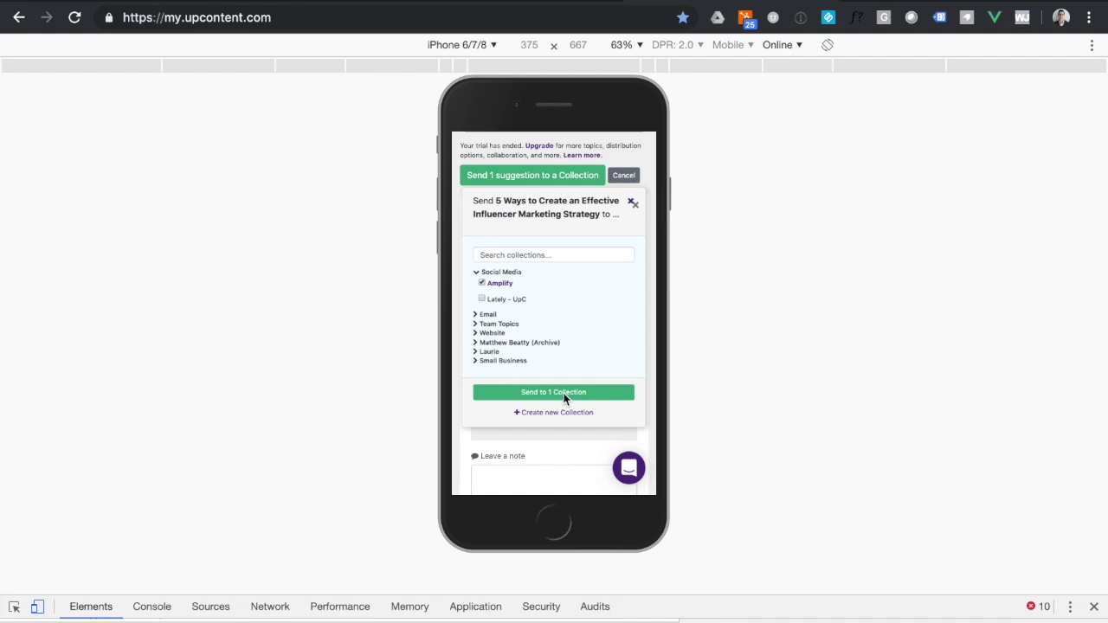
pyautogui.click(564, 395)
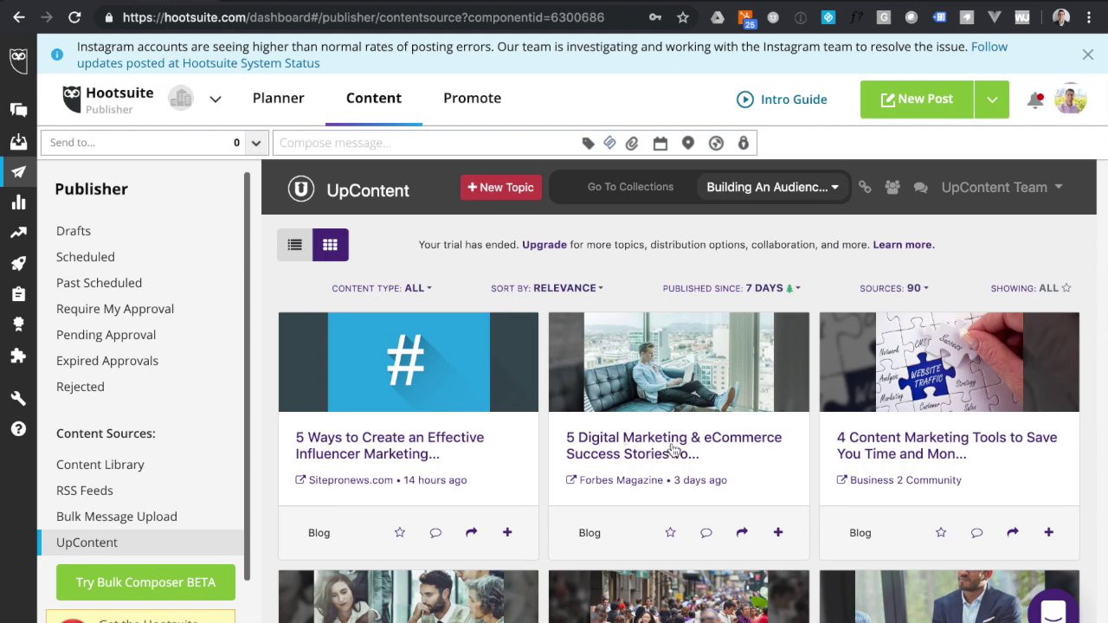
# Send the suggestions "Part One: The First Three Steps To Building A Mode..." and "Using technology to plan an effective people-based..." to the Amplify collection.
pyautogui.scroll(-1, 658, 440)
pyautogui.scroll(-1, 674, 451)
pyautogui.scroll(1, 674, 450)
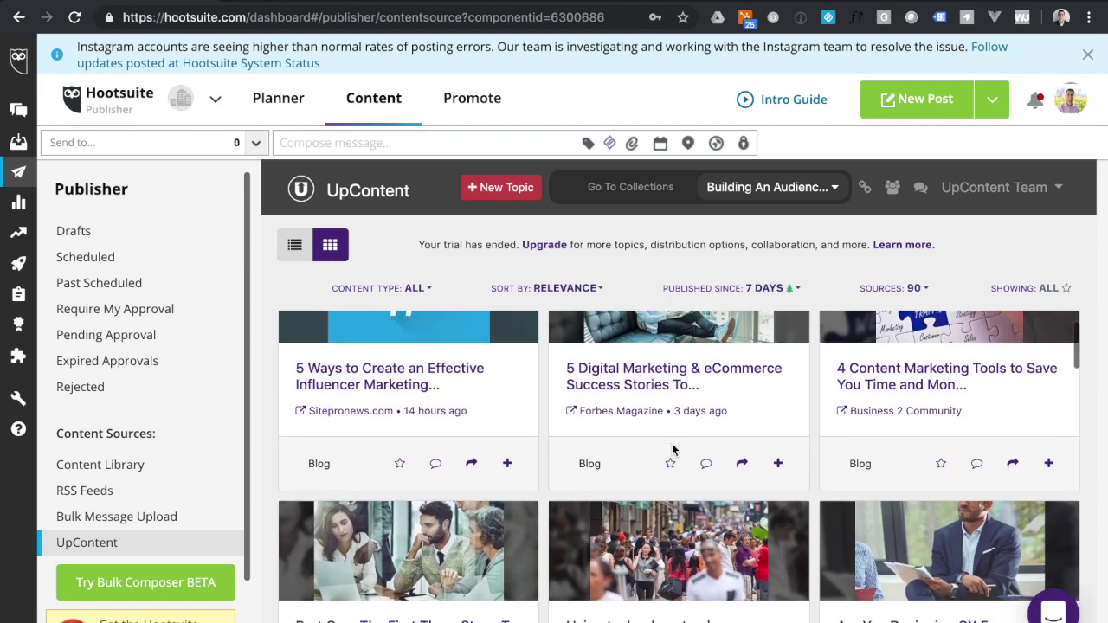
pyautogui.scroll(-2, 674, 450)
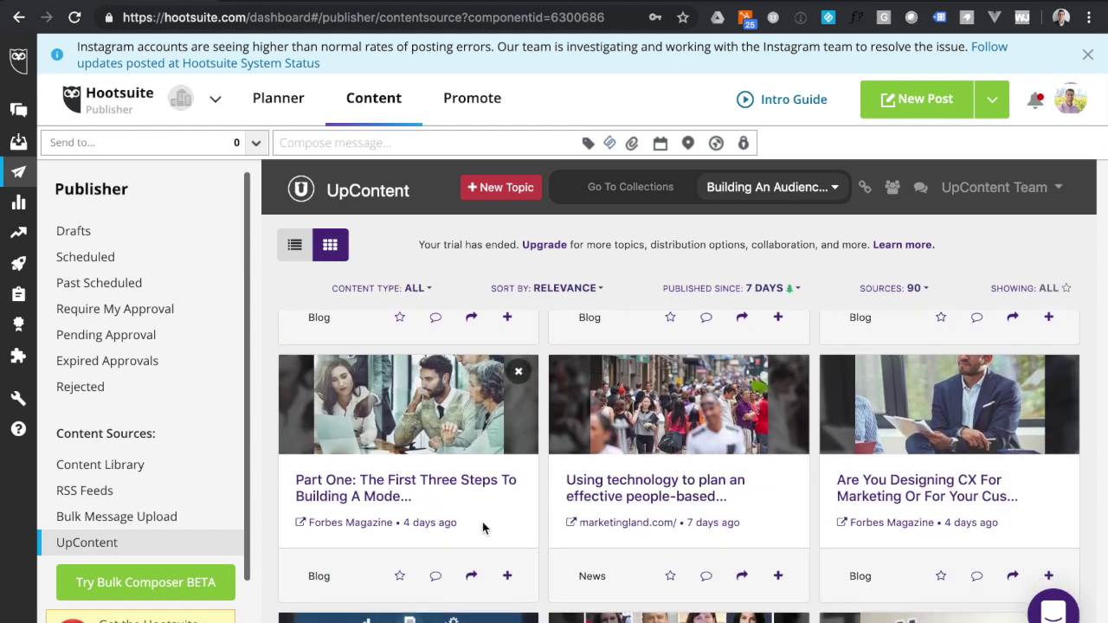
pyautogui.scroll(-1, 482, 524)
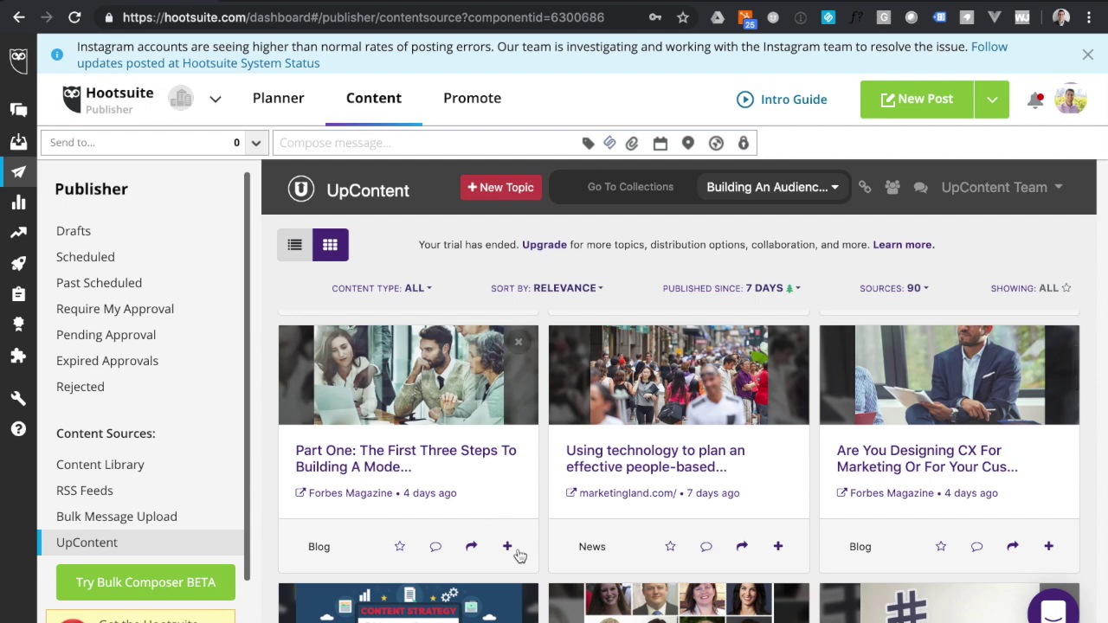
pyautogui.click(507, 546)
pyautogui.click(779, 563)
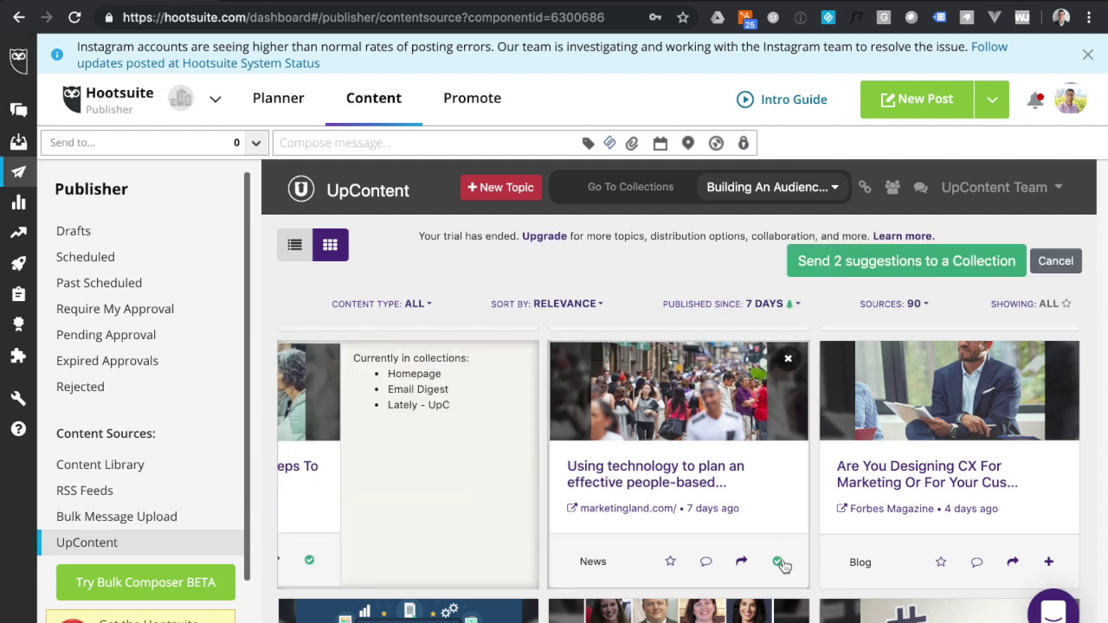
pyautogui.click(892, 265)
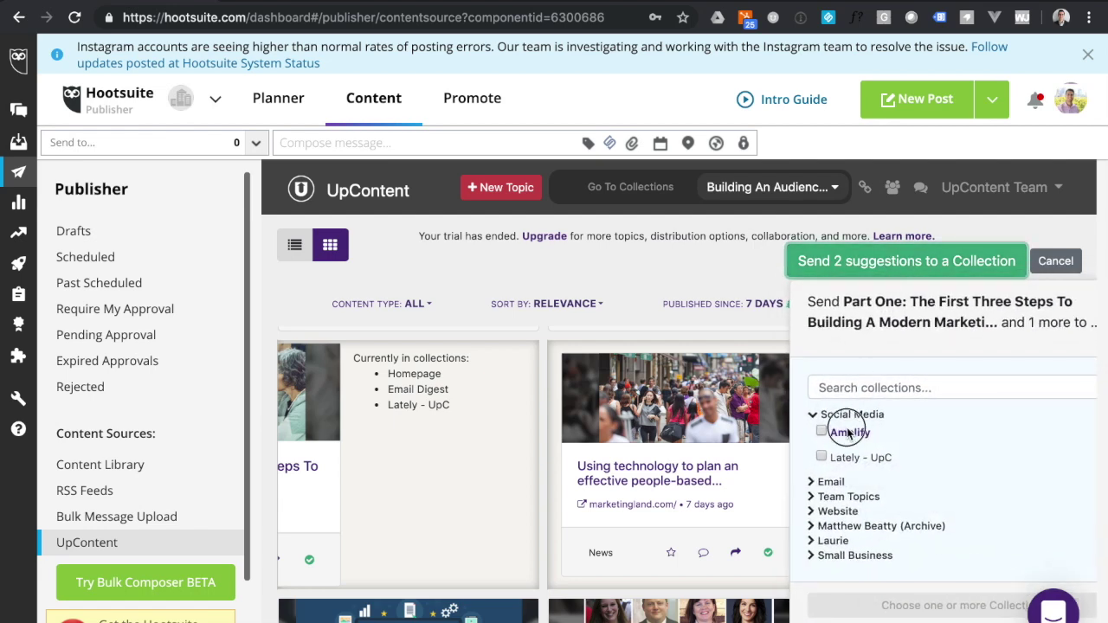
pyautogui.click(848, 433)
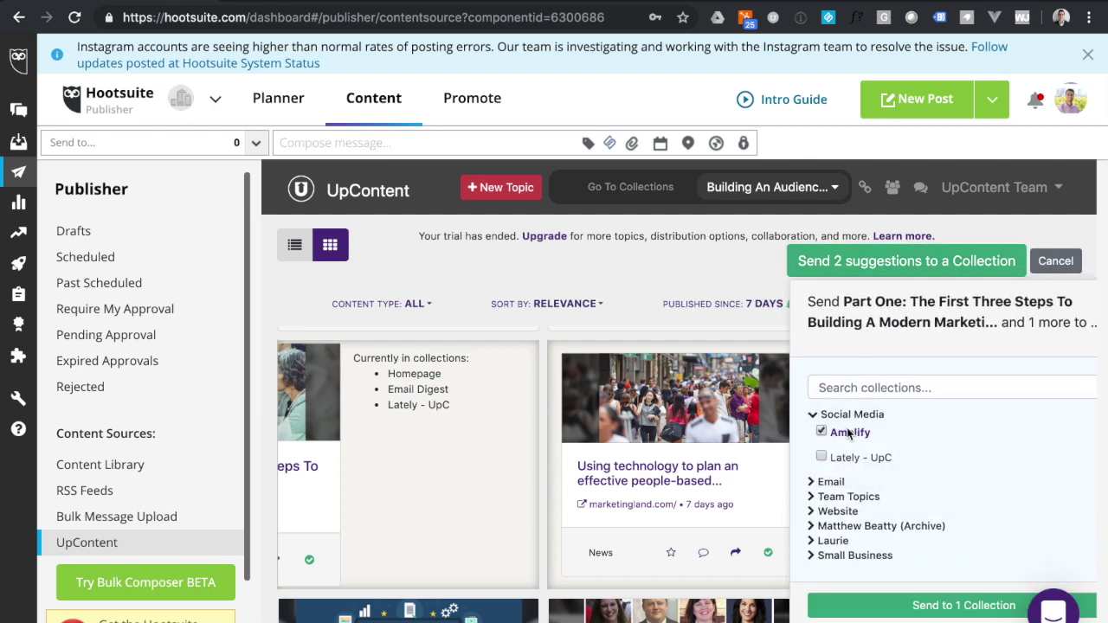
pyautogui.click(892, 607)
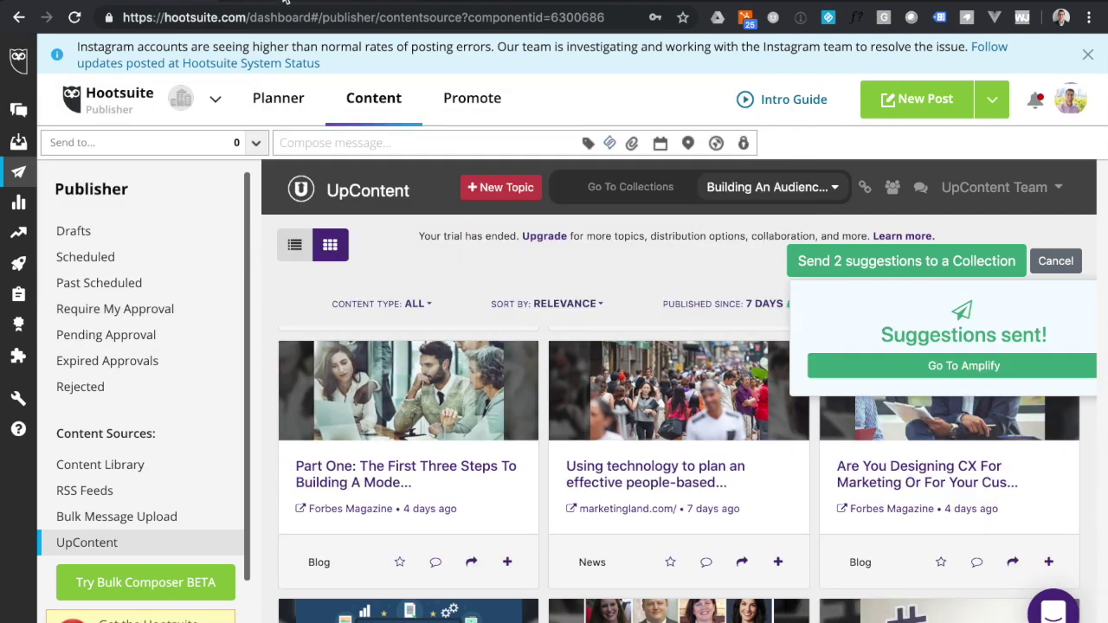
# Switch to the Hootsuite dashboard with the Amplify streams and reload it to refresh the drafts.
pyautogui.click(286, 1)
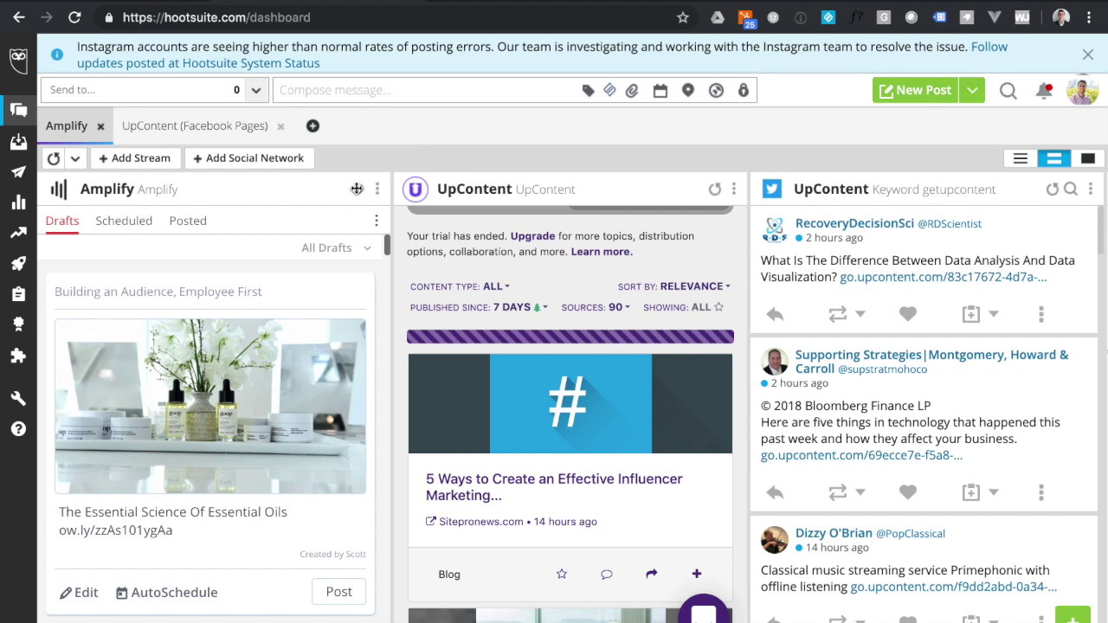
pyautogui.scroll(-1, 309, 414)
pyautogui.click(73, 19)
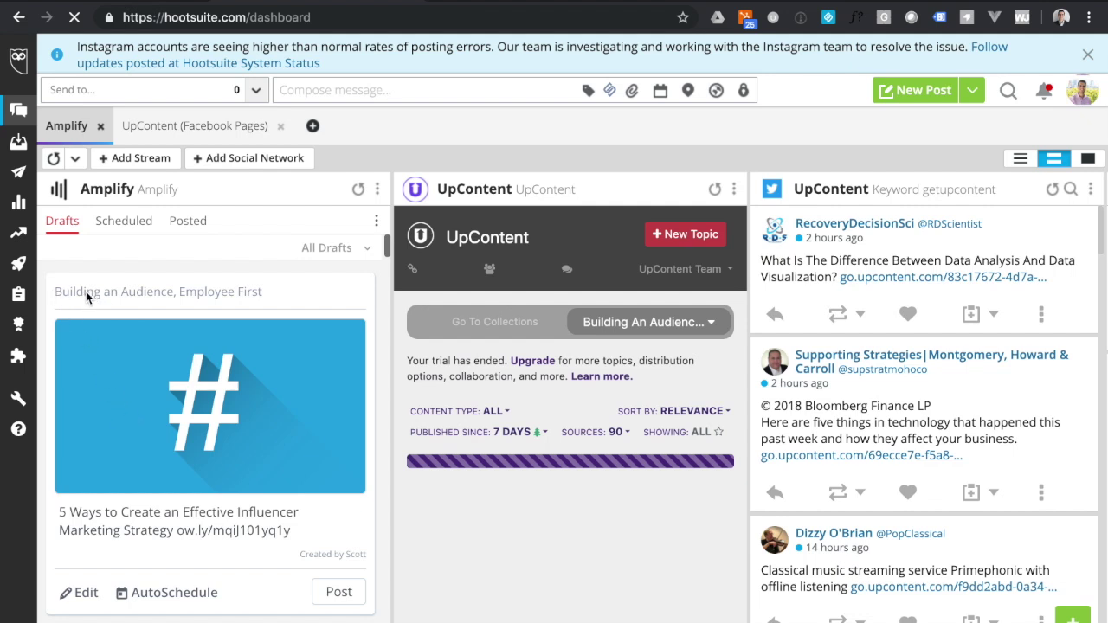
# Copy the ow.ly short link from the "5 Ways to Create an Effective Influencer Marketing Strategy" draft in the Amplify stream.
pyautogui.scroll(-1, 228, 308)
pyautogui.scroll(-1, 228, 307)
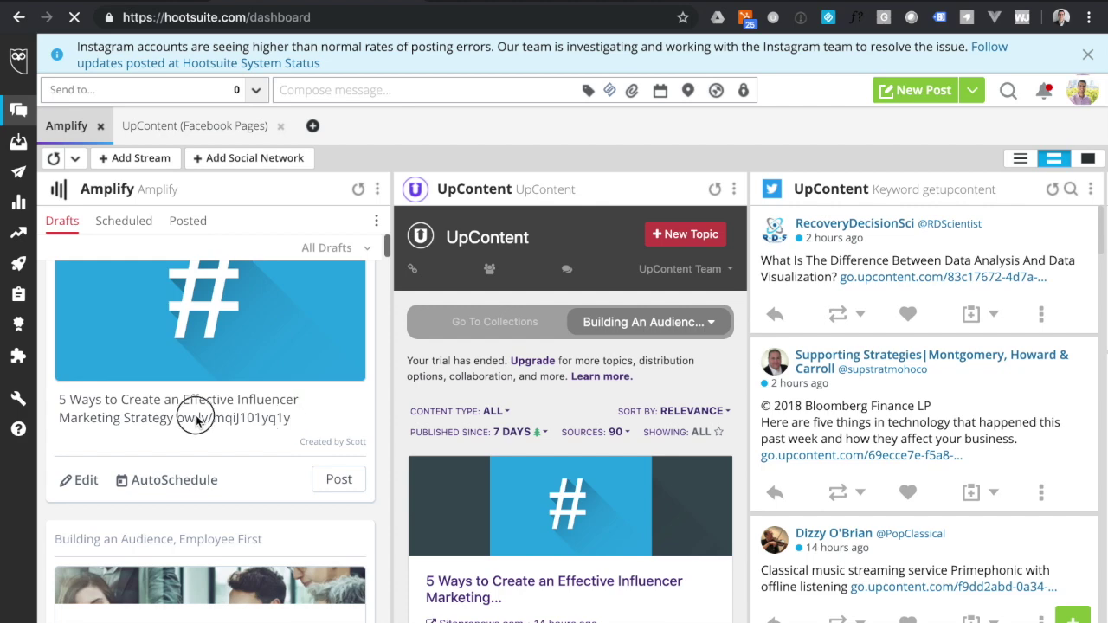
pyautogui.moveTo(294, 422); pyautogui.dragTo(176, 422)
pyautogui.hotkey('ctrl', 'c')
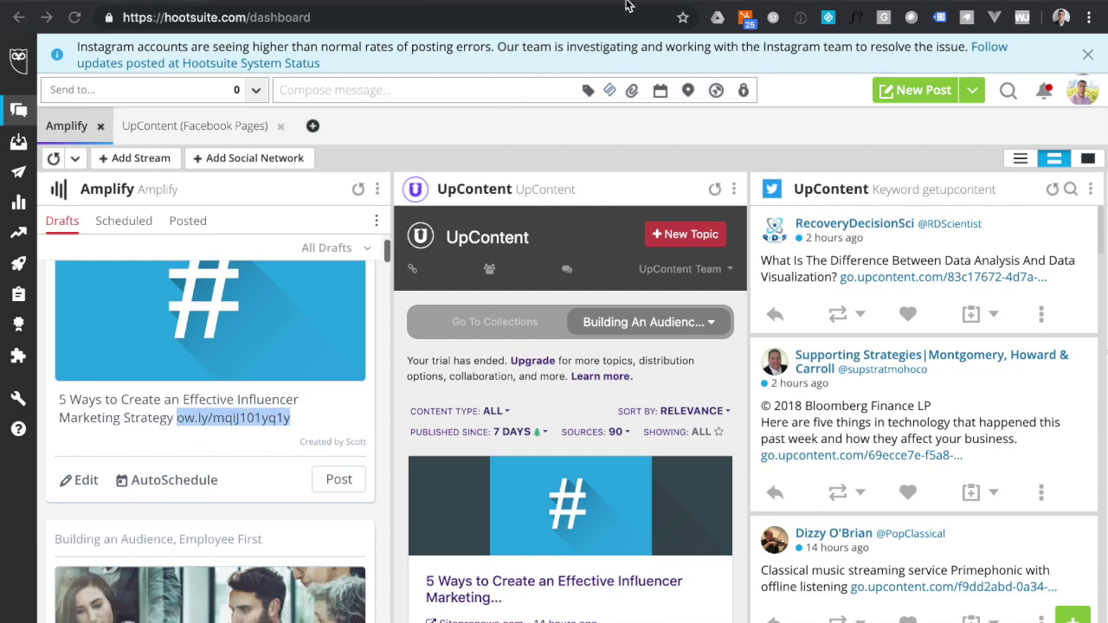
# Open the copied ow.ly short link in a new browser tab and dismiss the promotional offer covering the article.
pyautogui.hotkey('ctrl', 't')
pyautogui.hotkey('ctrl', 'v')
pyautogui.press('Return')
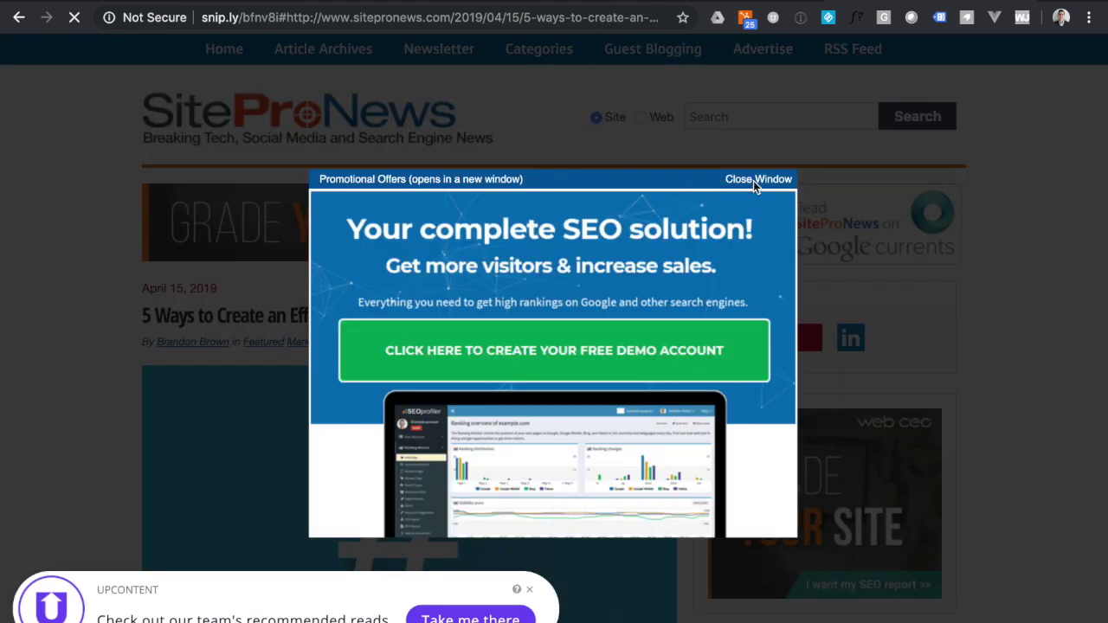
pyautogui.click(756, 182)
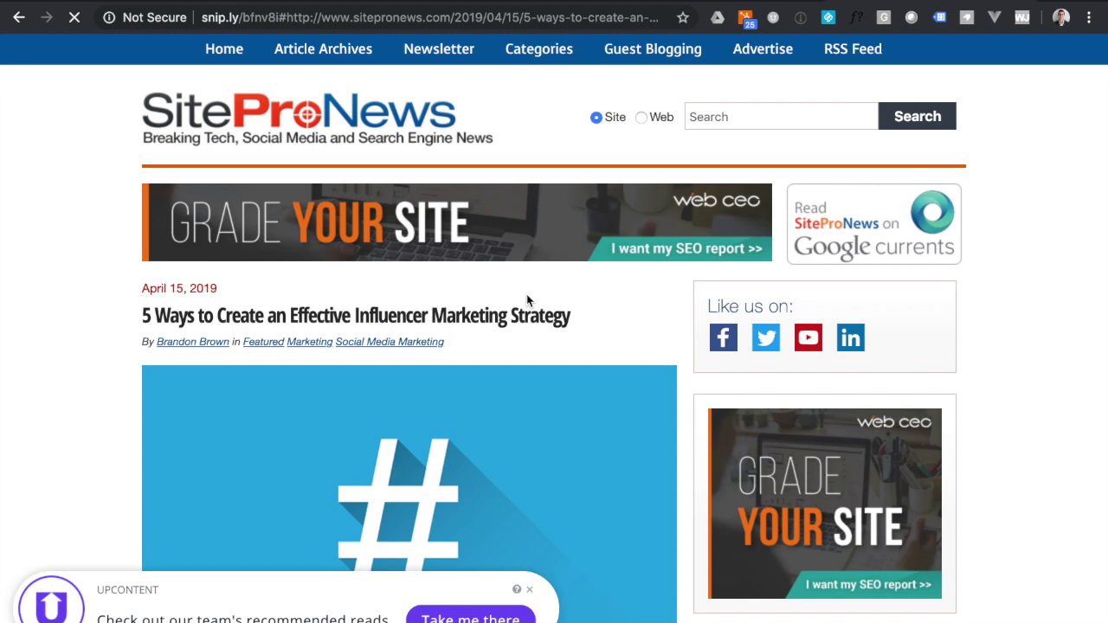
# Look through the opening of the influencer marketing article and follow the UpContent call-to-action to the team's recommended reads.
pyautogui.scroll(-3, 528, 300)
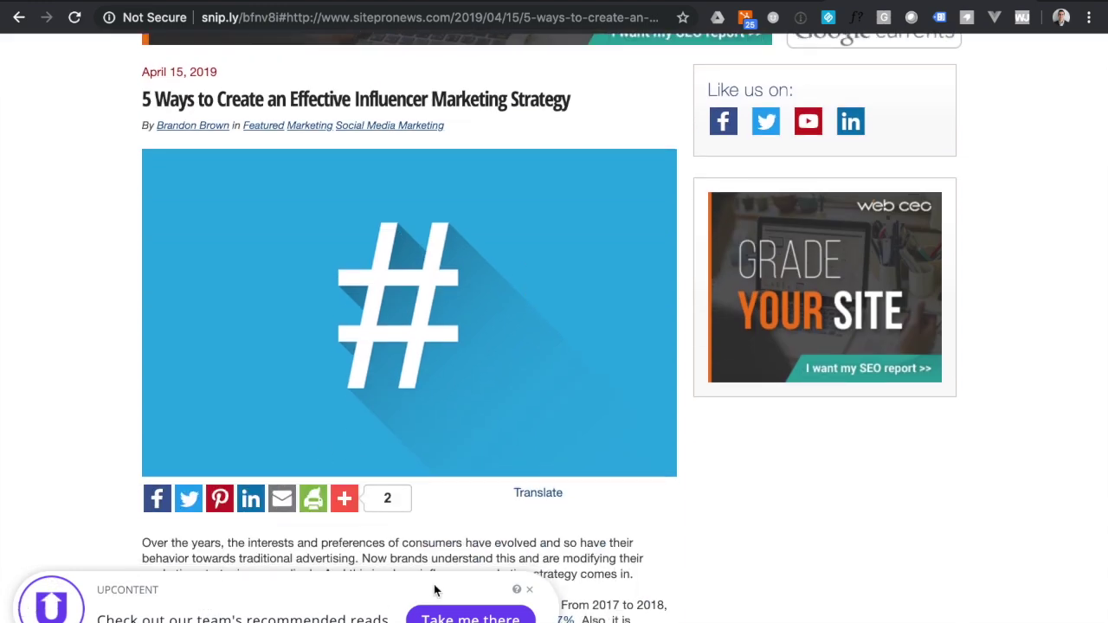
pyautogui.scroll(-5, 439, 537)
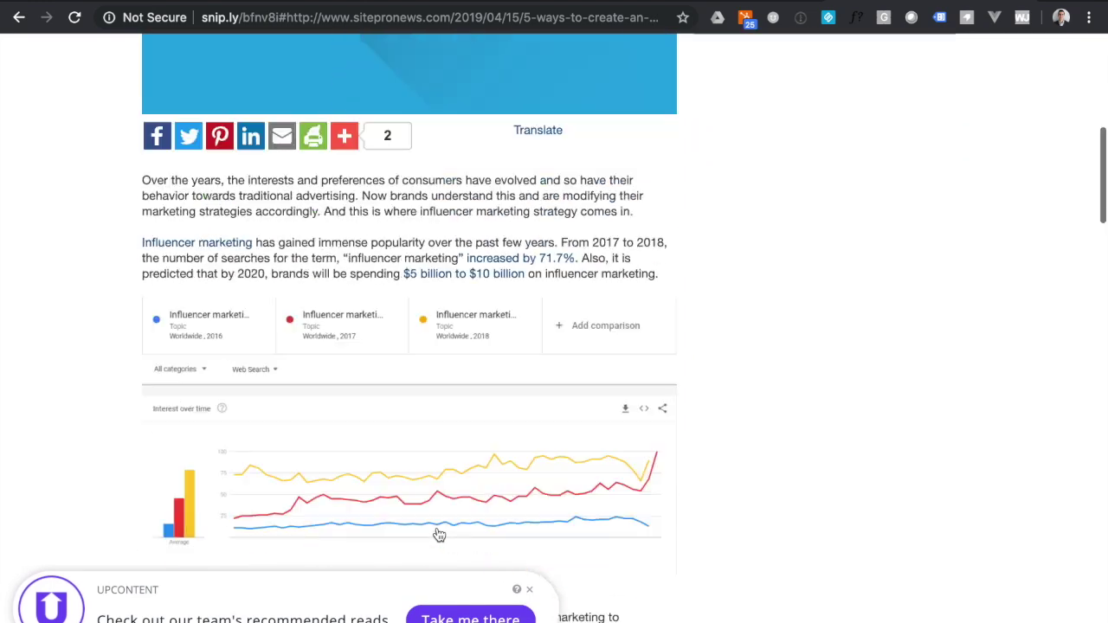
pyautogui.scroll(-1, 439, 536)
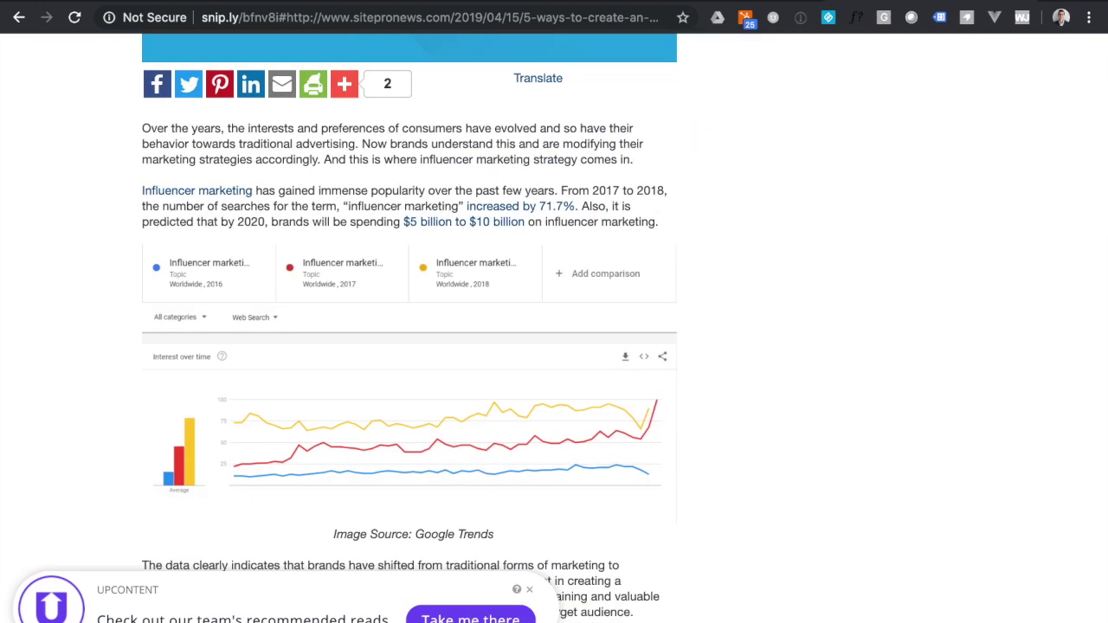
pyautogui.click(467, 619)
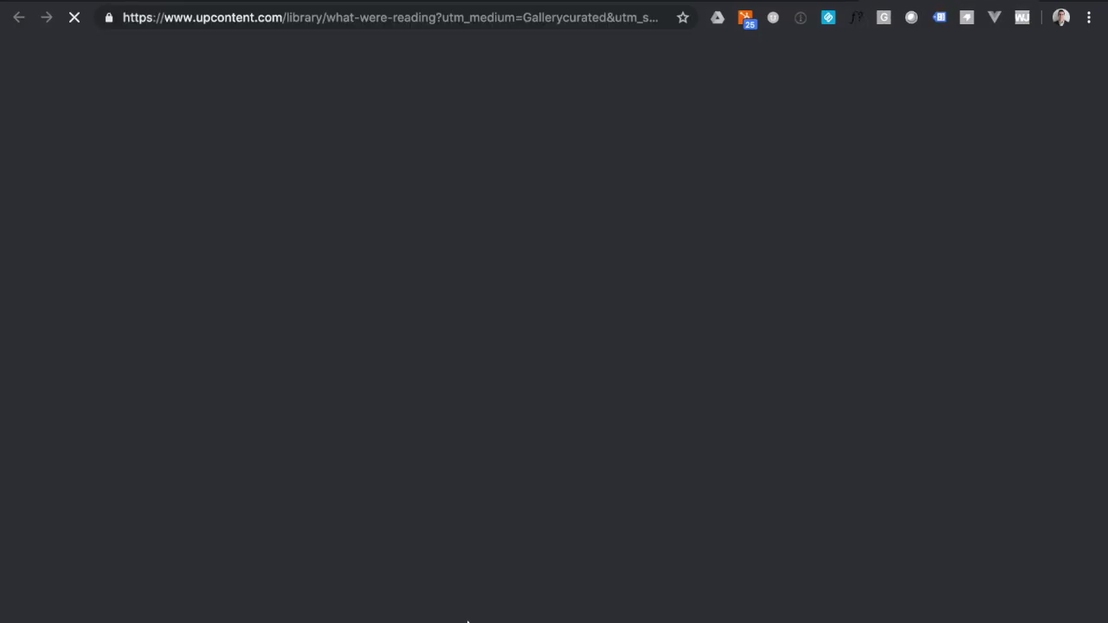